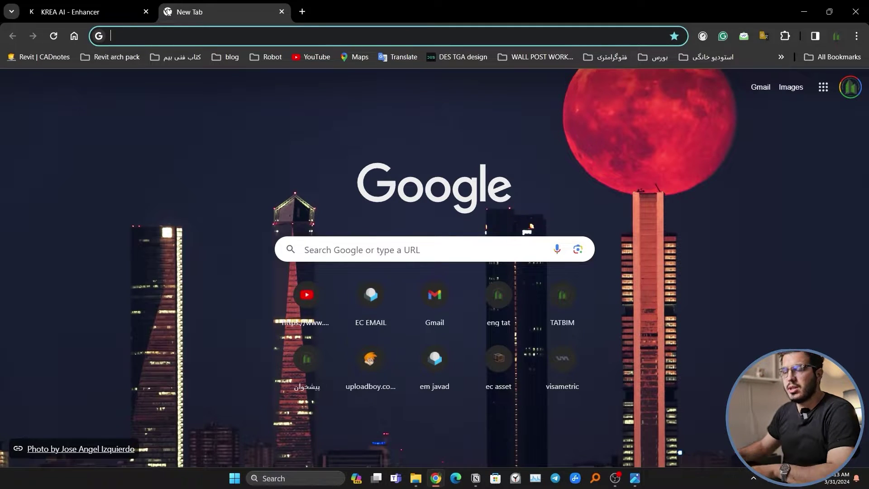
- Load the krea.ai Enhancer page in the new Chrome tab by typing 'kre'
{"action": "type", "text": "kre"}
{"action": "key", "text": "Return"}
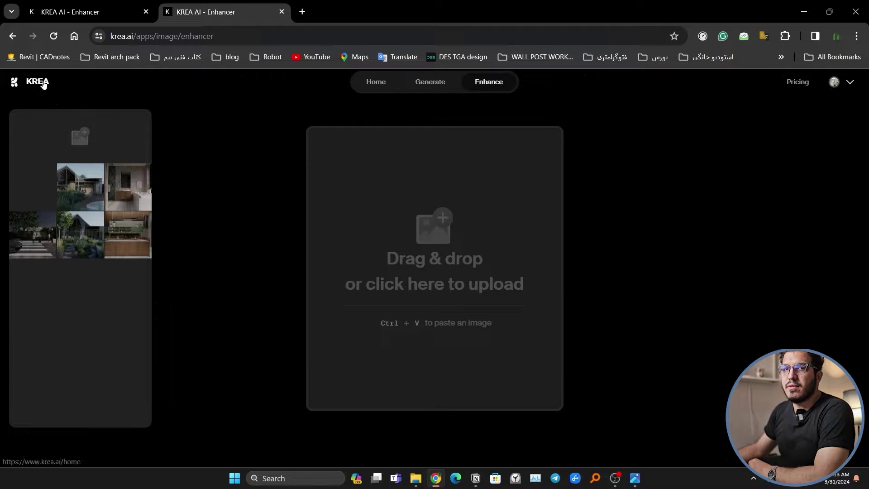
- Open the modern garden-house render from the KREA gallery in the comparison viewer
{"action": "left_click", "coordinate": [36, 85]}
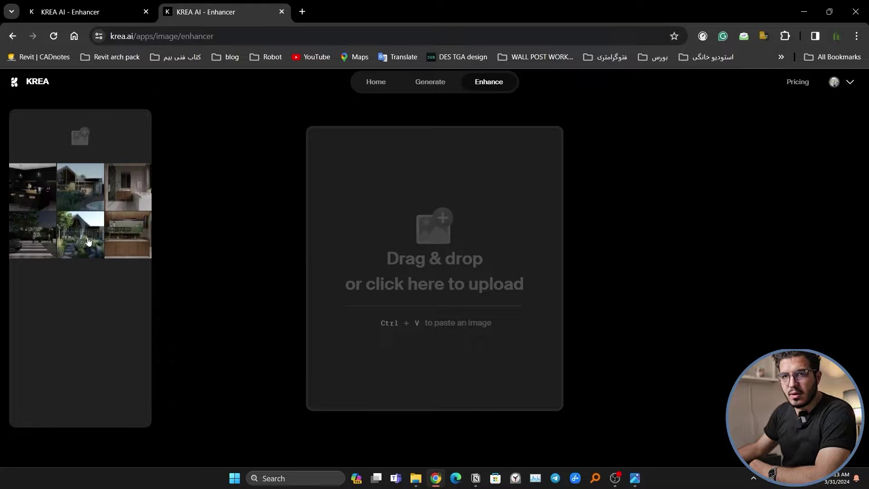
{"action": "left_click", "coordinate": [89, 242]}
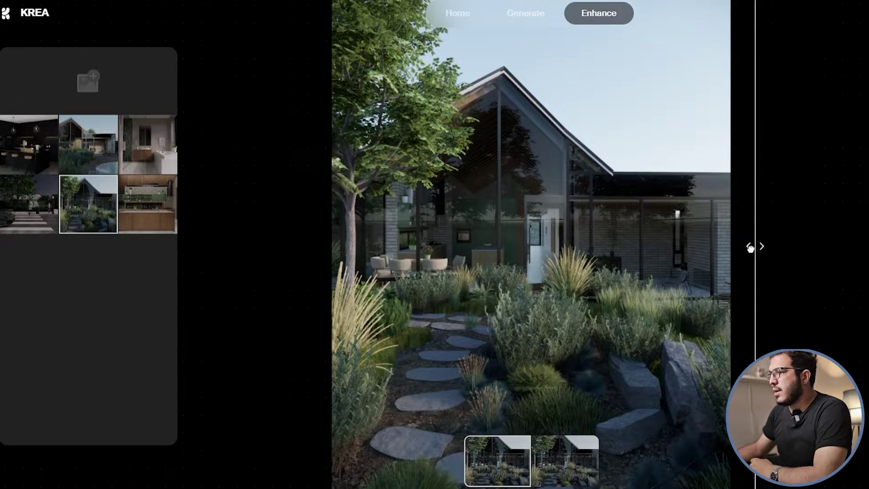
{"action": "left_click_drag", "start_coordinate": [723, 250], "coordinate": [683, 249]}
{"action": "scroll", "coordinate": [709, 289], "scroll_direction": "up", "scroll_amount": 8}
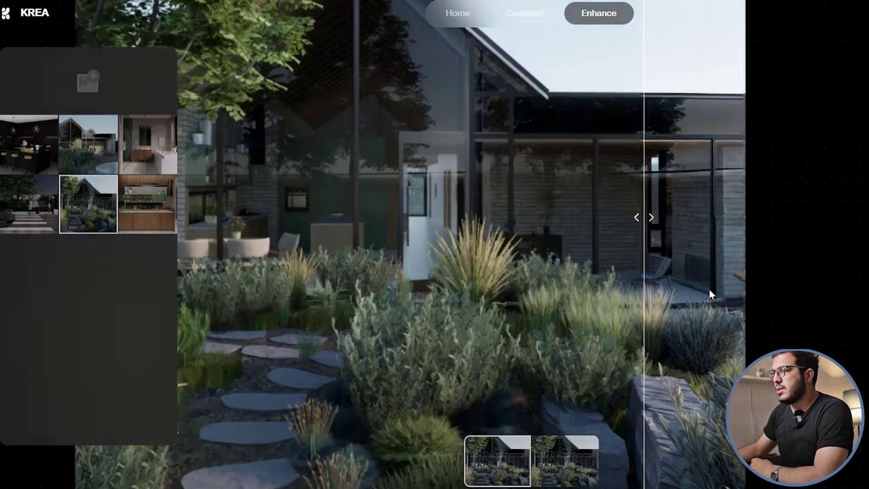
{"action": "scroll", "coordinate": [682, 371], "scroll_direction": "up", "scroll_amount": 3}
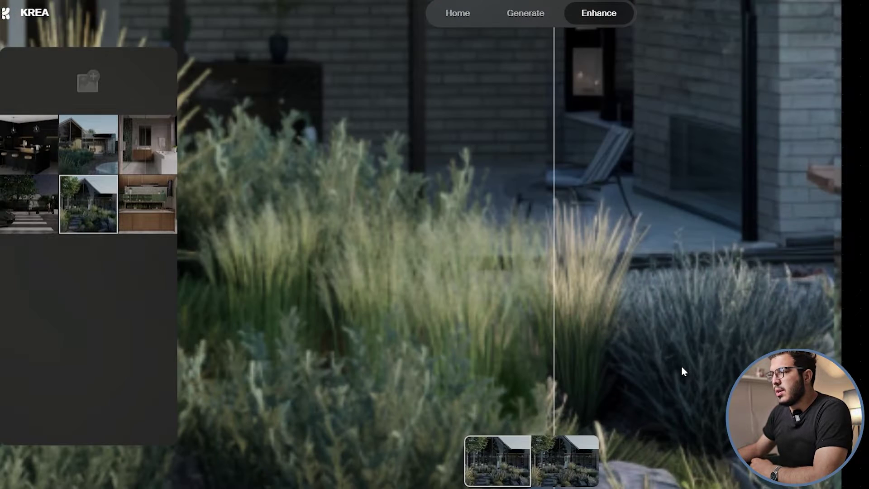
{"action": "scroll", "coordinate": [684, 371], "scroll_direction": "down", "scroll_amount": 2}
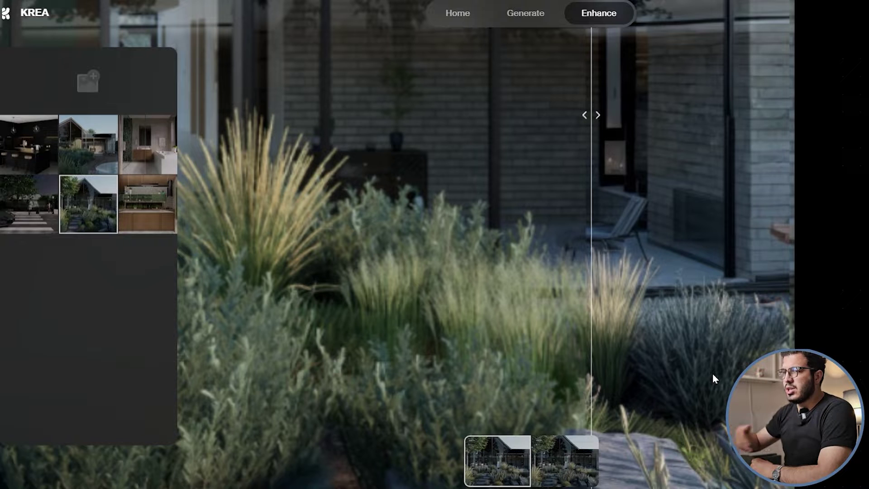
{"action": "scroll", "coordinate": [721, 344], "scroll_direction": "down", "scroll_amount": 1}
{"action": "scroll", "coordinate": [722, 343], "scroll_direction": "down", "scroll_amount": 5}
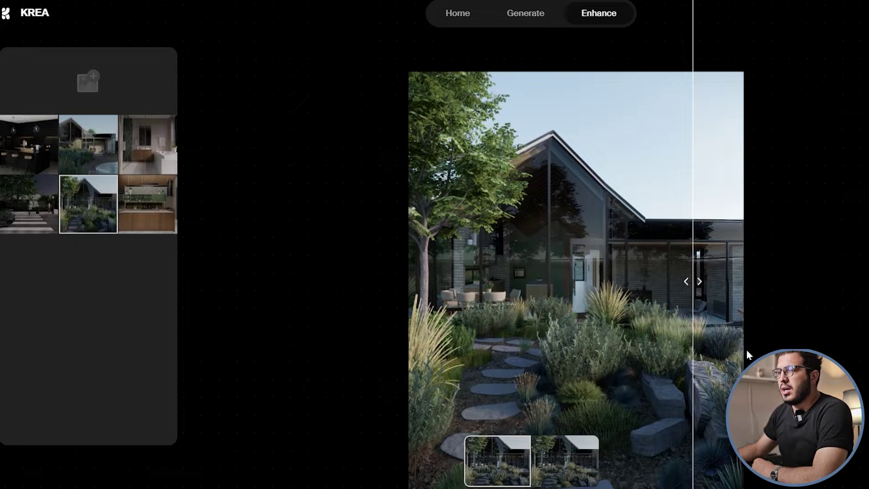
{"action": "scroll", "coordinate": [746, 348], "scroll_direction": "up", "scroll_amount": 5}
{"action": "left_click_drag", "start_coordinate": [623, 313], "coordinate": [594, 312]}
{"action": "scroll", "coordinate": [708, 299], "scroll_direction": "down", "scroll_amount": 3}
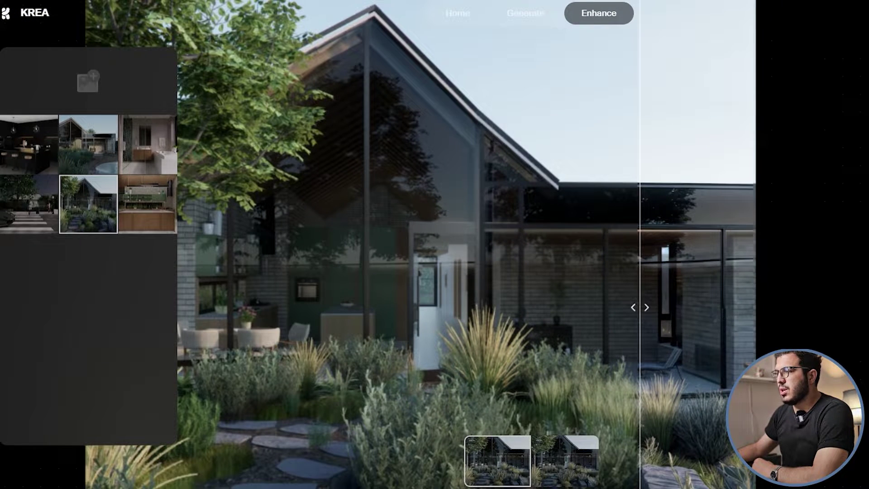
{"action": "scroll", "coordinate": [695, 305], "scroll_direction": "up", "scroll_amount": 8}
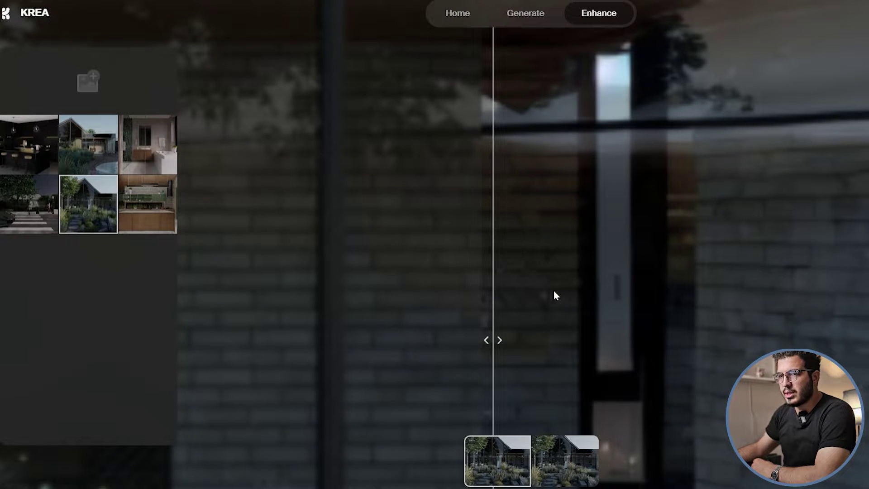
{"action": "scroll", "coordinate": [708, 317], "scroll_direction": "down", "scroll_amount": 10}
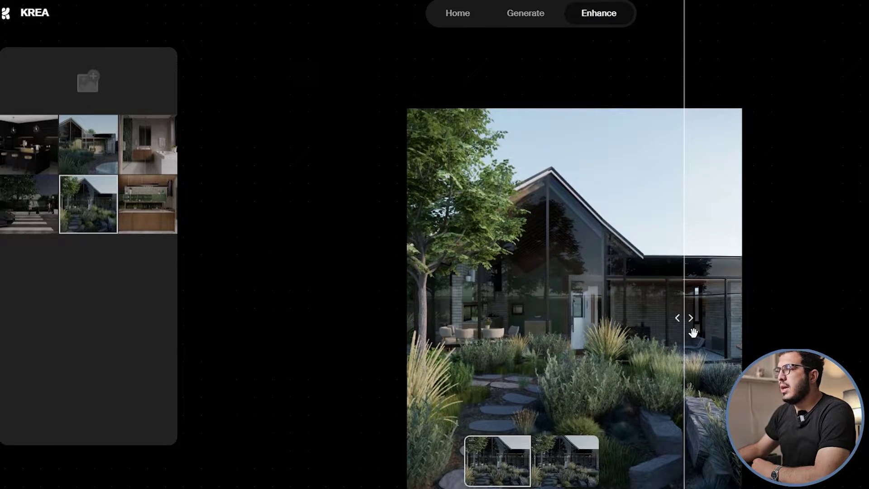
{"action": "scroll", "coordinate": [748, 281], "scroll_direction": "up", "scroll_amount": 5}
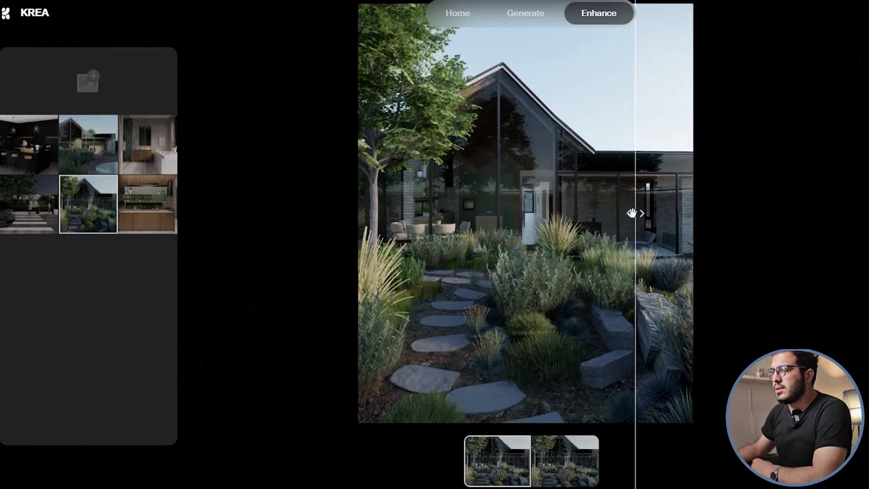
{"action": "left_click_drag", "start_coordinate": [634, 214], "coordinate": [522, 219]}
{"action": "scroll", "coordinate": [553, 278], "scroll_direction": "up", "scroll_amount": 8}
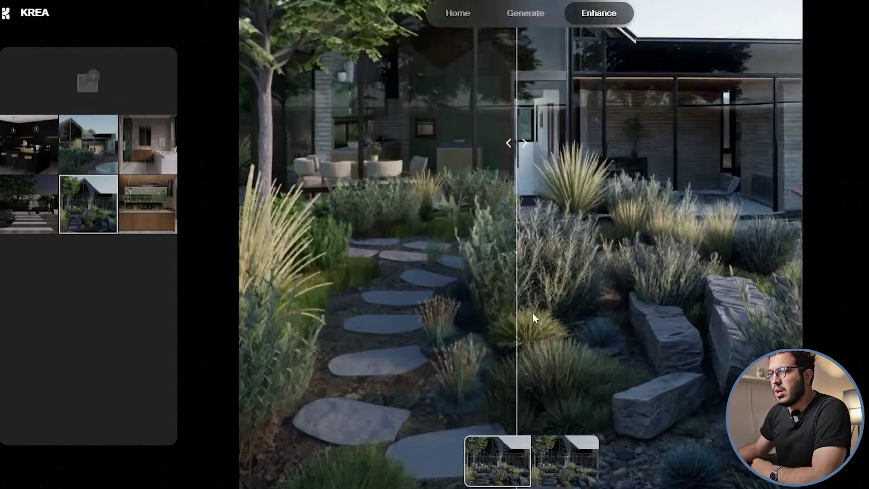
{"action": "left_click_drag", "start_coordinate": [510, 256], "coordinate": [471, 317]}
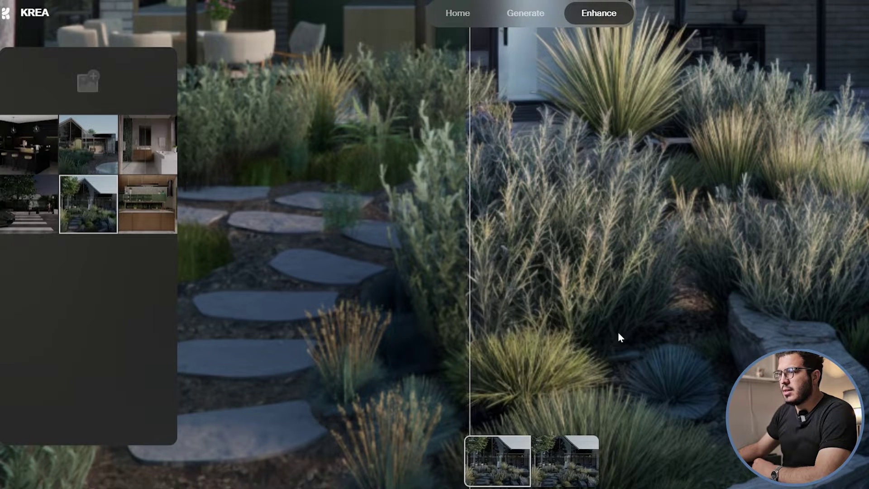
{"action": "scroll", "coordinate": [660, 357], "scroll_direction": "down", "scroll_amount": 5}
{"action": "scroll", "coordinate": [688, 169], "scroll_direction": "up", "scroll_amount": 5}
{"action": "scroll", "coordinate": [451, 335], "scroll_direction": "up", "scroll_amount": 3}
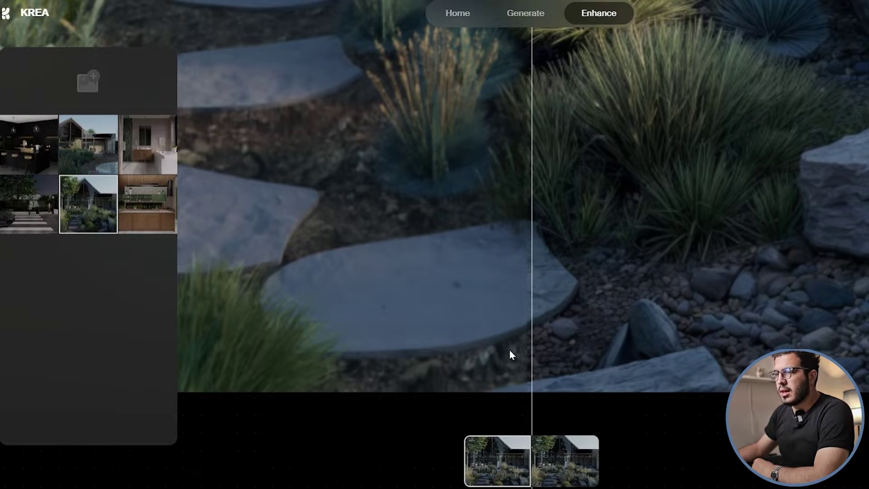
{"action": "left_click_drag", "start_coordinate": [519, 351], "coordinate": [258, 382]}
{"action": "scroll", "coordinate": [469, 342], "scroll_direction": "down", "scroll_amount": 10}
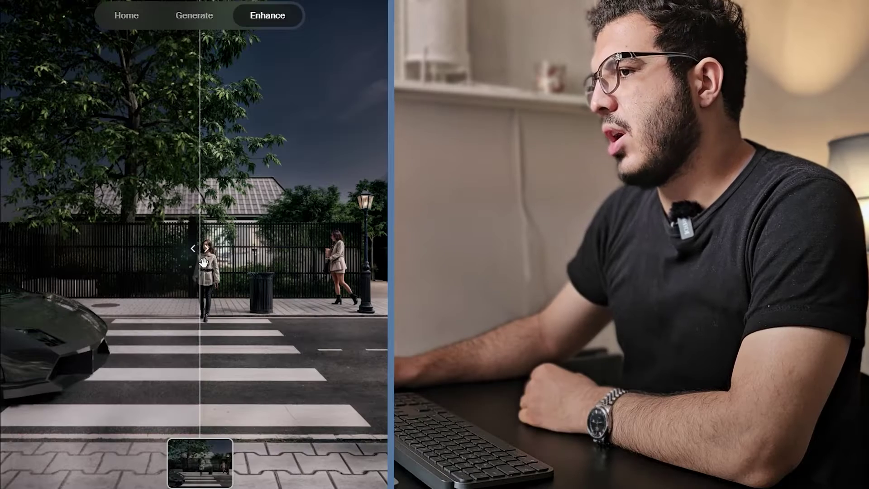
{"action": "left_click_drag", "start_coordinate": [203, 262], "coordinate": [385, 262]}
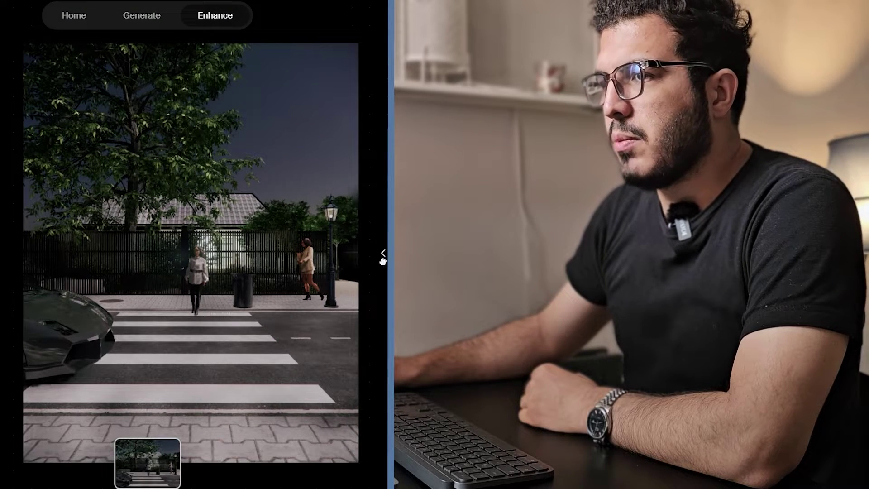
- Sweep the before/after split across the night street, zooming in on the woman's figure
{"action": "left_click_drag", "start_coordinate": [383, 254], "coordinate": [153, 252]}
{"action": "scroll", "coordinate": [197, 263], "scroll_direction": "up", "scroll_amount": 3}
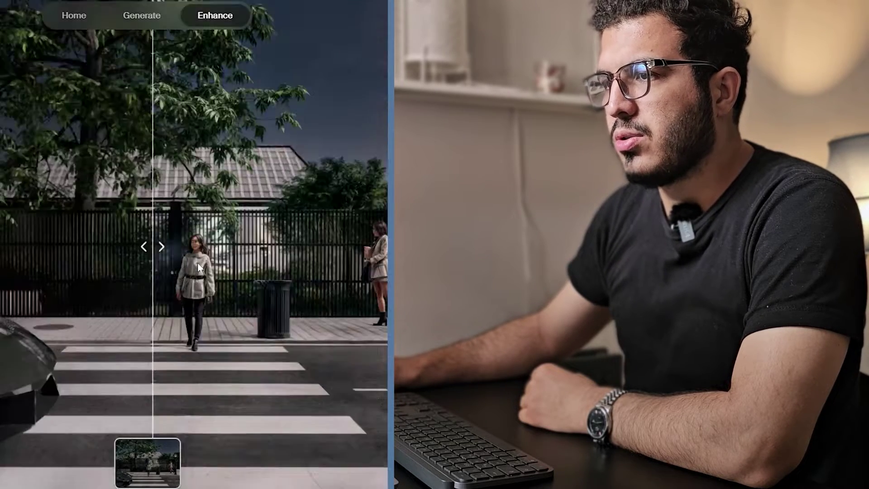
{"action": "scroll", "coordinate": [474, 278], "scroll_direction": "up", "scroll_amount": 2}
{"action": "left_click_drag", "start_coordinate": [334, 245], "coordinate": [416, 274]}
{"action": "scroll", "coordinate": [512, 296], "scroll_direction": "down", "scroll_amount": 3}
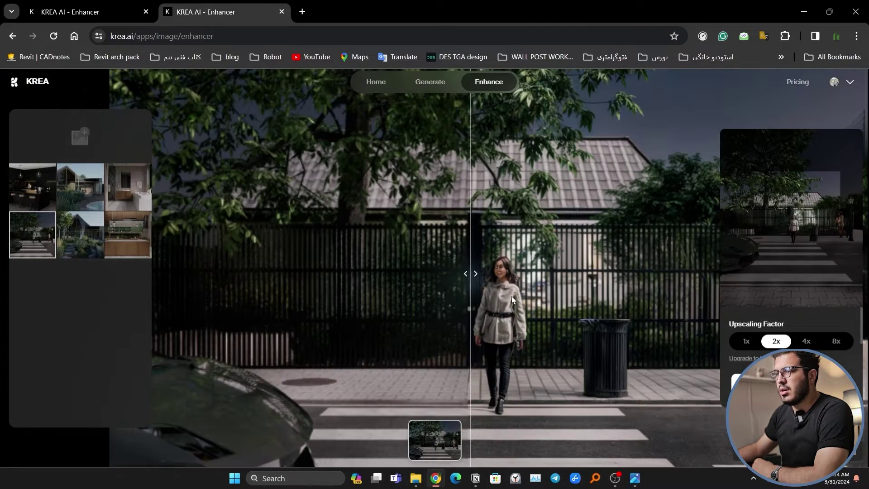
{"action": "scroll", "coordinate": [516, 302], "scroll_direction": "down", "scroll_amount": 2}
- Compare the pavement area up close, then zoom back out to the full street image
{"action": "left_click_drag", "start_coordinate": [572, 347], "coordinate": [433, 263]}
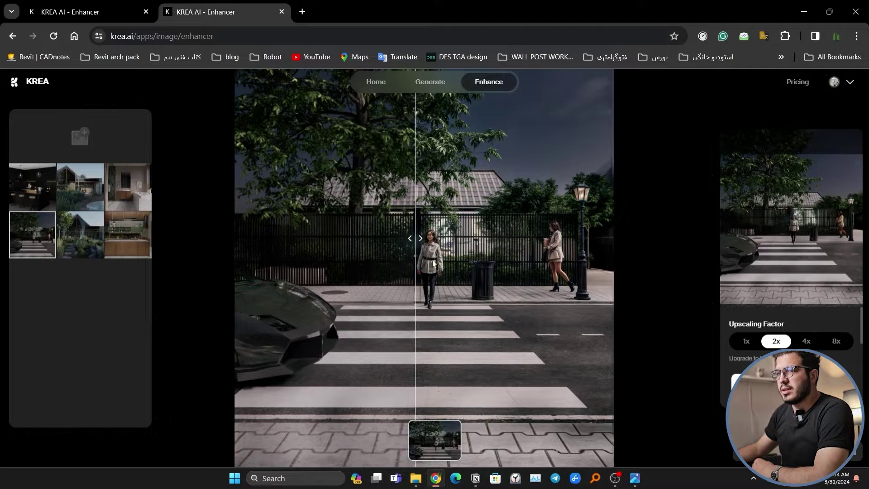
{"action": "scroll", "coordinate": [580, 267], "scroll_direction": "up", "scroll_amount": 4}
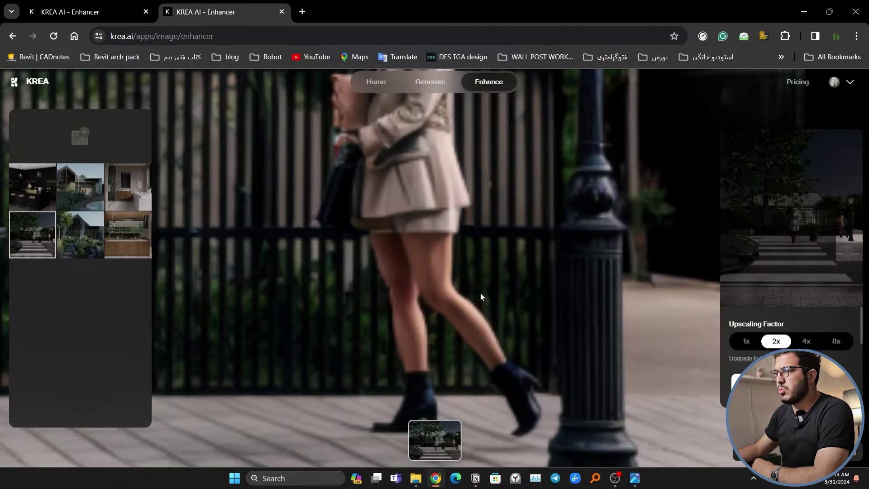
{"action": "scroll", "coordinate": [479, 294], "scroll_direction": "down", "scroll_amount": 3}
{"action": "scroll", "coordinate": [218, 253], "scroll_direction": "up", "scroll_amount": 3}
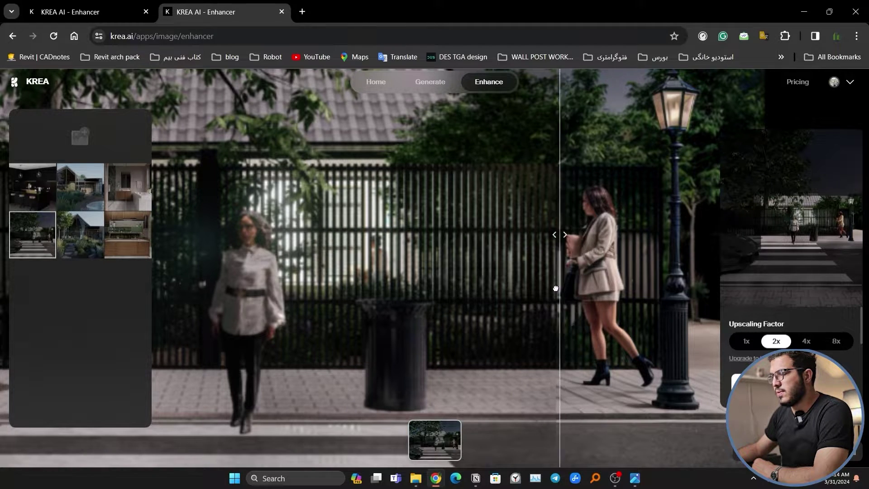
{"action": "scroll", "coordinate": [565, 323], "scroll_direction": "down", "scroll_amount": 5}
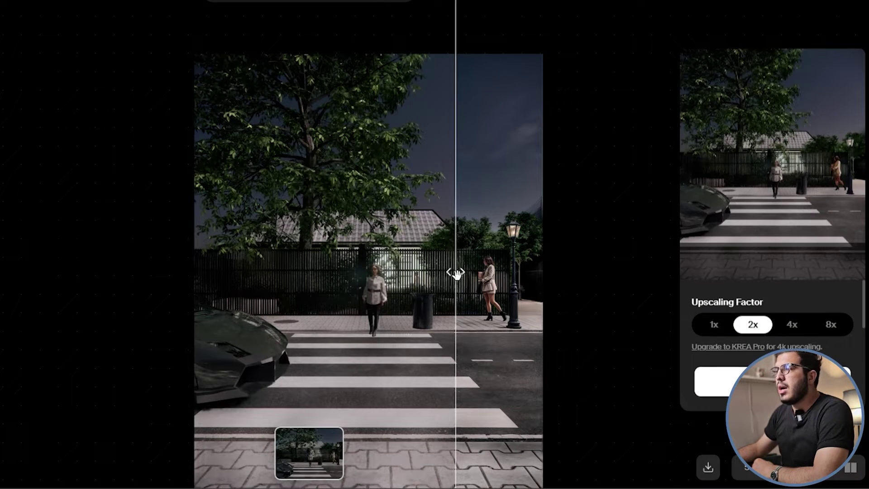
{"action": "scroll", "coordinate": [604, 295], "scroll_direction": "up", "scroll_amount": 3}
{"action": "scroll", "coordinate": [534, 263], "scroll_direction": "up", "scroll_amount": 1}
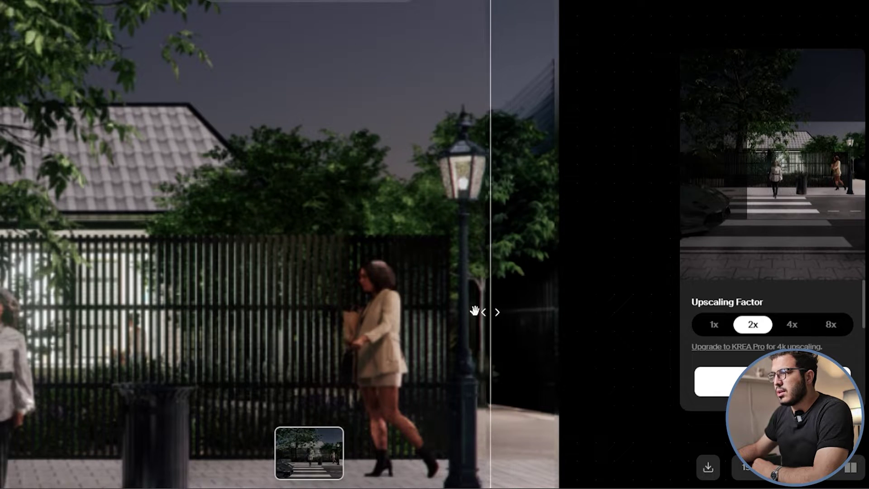
{"action": "left_click_drag", "start_coordinate": [471, 311], "coordinate": [440, 312]}
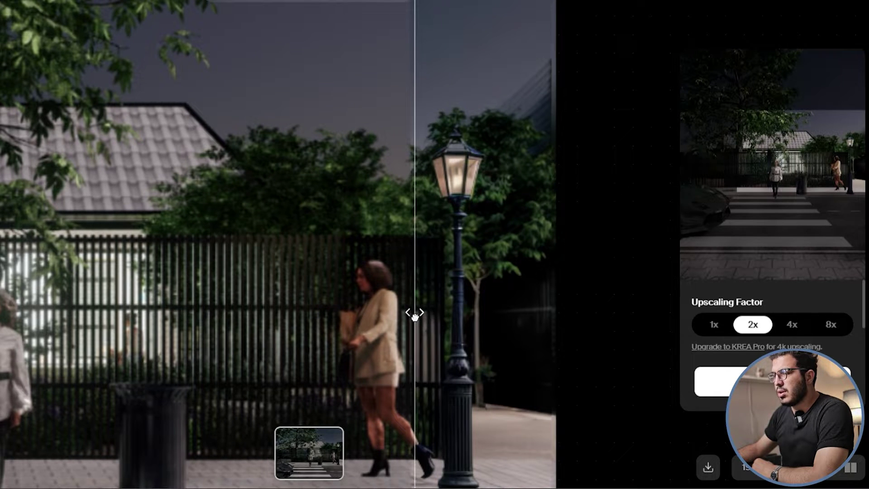
{"action": "scroll", "coordinate": [513, 341], "scroll_direction": "down", "scroll_amount": 3}
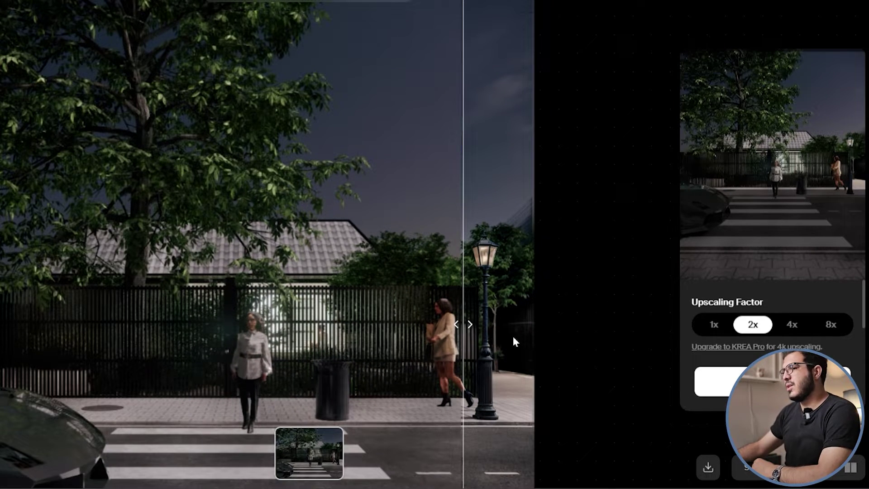
{"action": "scroll", "coordinate": [512, 336], "scroll_direction": "down", "scroll_amount": 4}
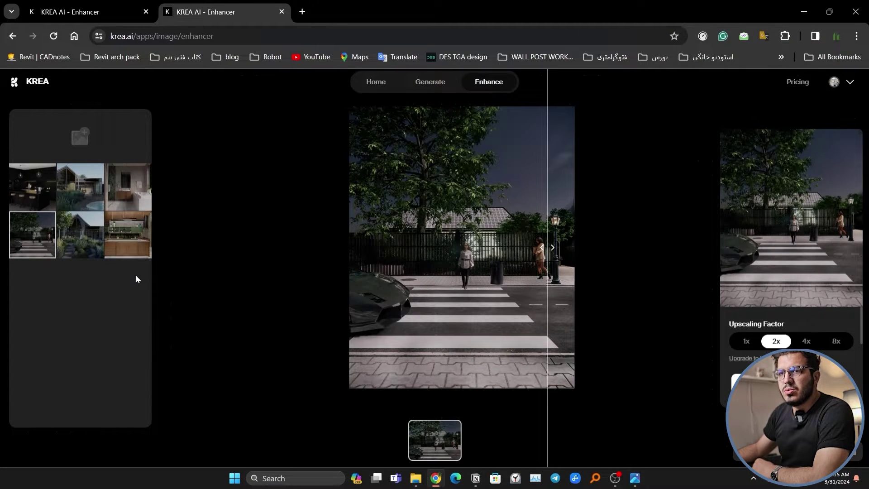
- Open the green-shelved wooden kitchen render and compare original versus enhanced side by side
{"action": "left_click", "coordinate": [139, 252]}
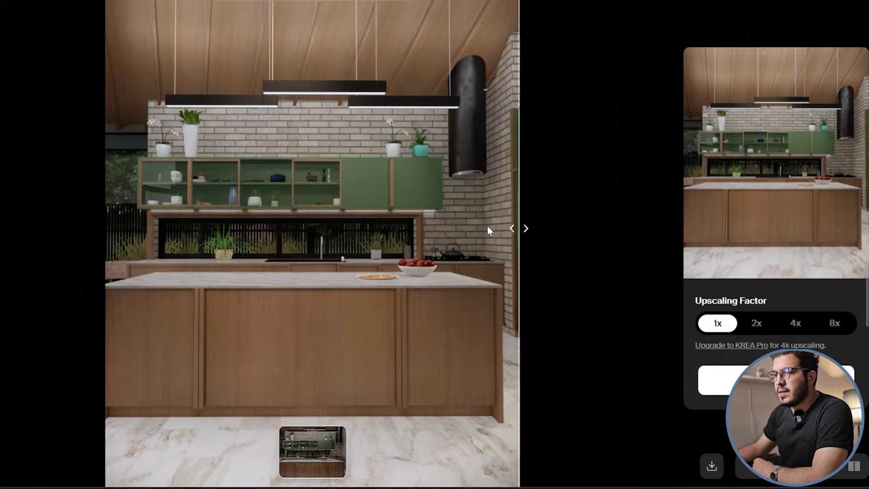
{"action": "left_click_drag", "start_coordinate": [487, 230], "coordinate": [86, 228]}
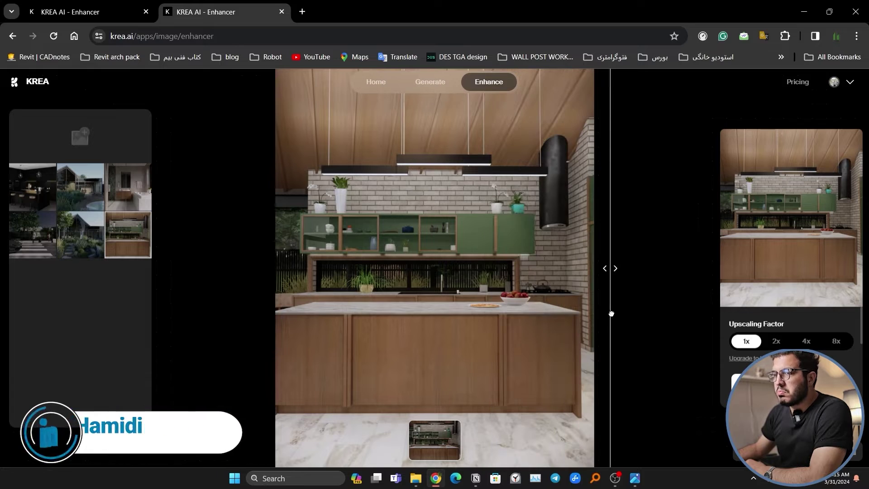
{"action": "left_click_drag", "start_coordinate": [611, 314], "coordinate": [585, 314]}
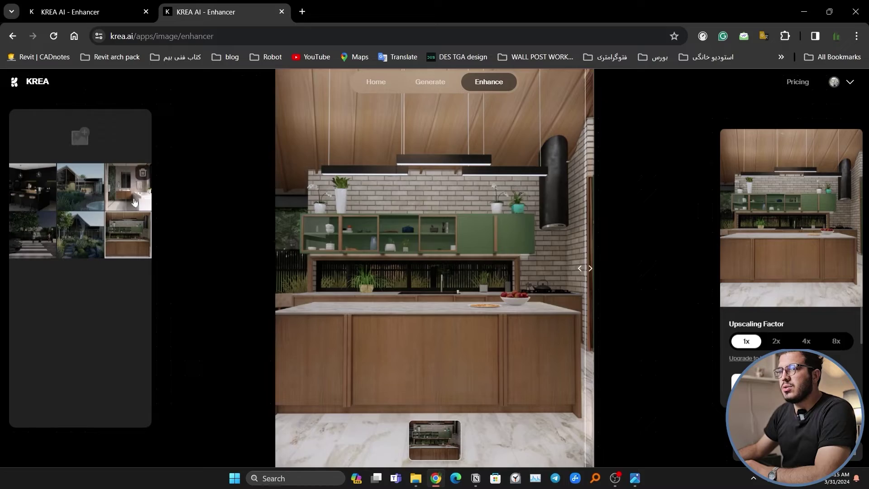
- Open the marble-bathtub bathroom render and sweep the before/after split across it
{"action": "left_click", "coordinate": [135, 202]}
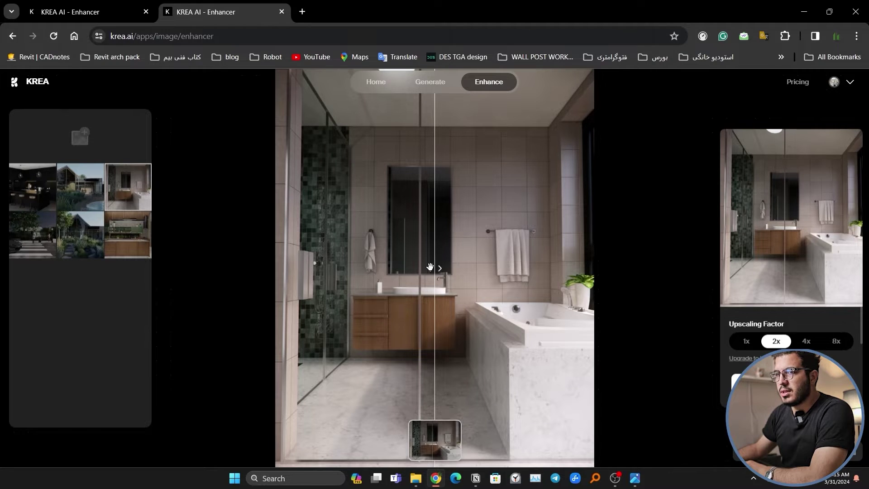
{"action": "left_click", "coordinate": [655, 277]}
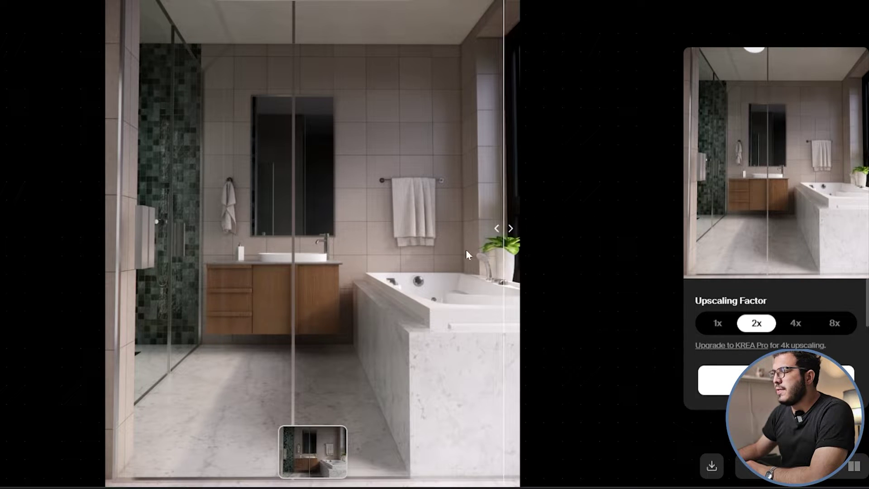
{"action": "left_click_drag", "start_coordinate": [359, 249], "coordinate": [432, 256]}
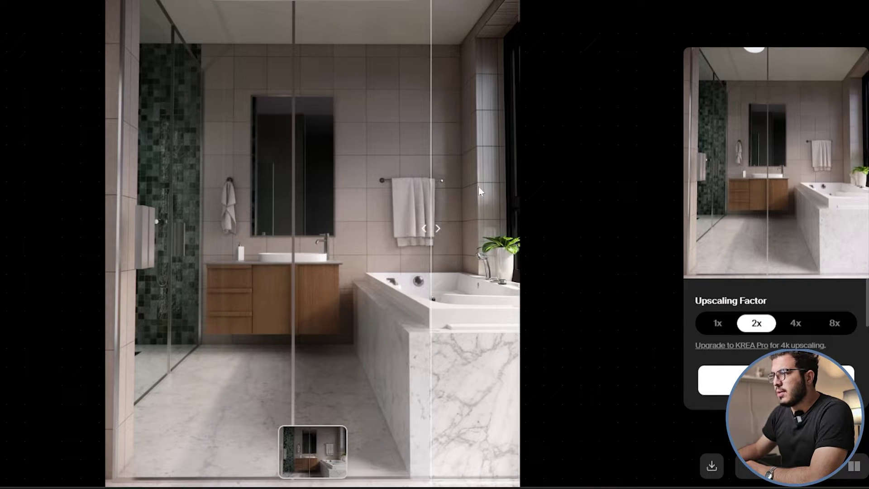
{"action": "left_click_drag", "start_coordinate": [418, 220], "coordinate": [381, 222]}
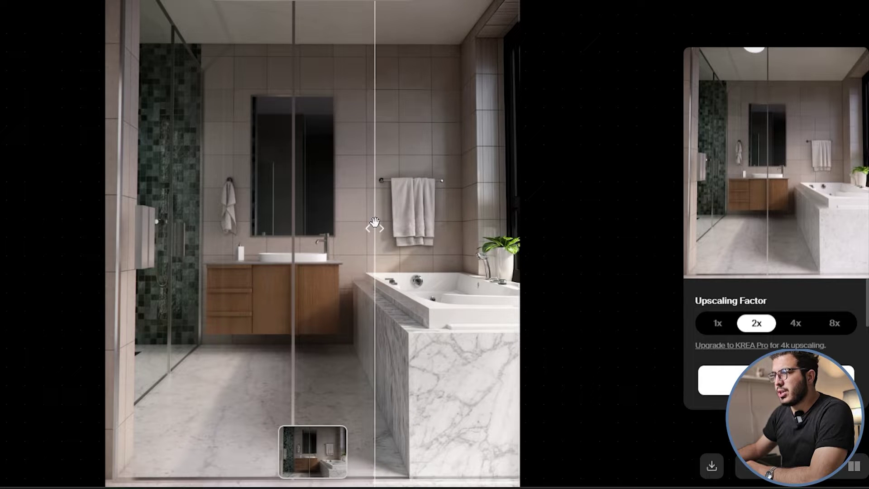
- Zoom in to compare the towels before and after, then reveal most of the enhanced bathroom
{"action": "scroll", "coordinate": [375, 222], "scroll_direction": "up", "scroll_amount": 5}
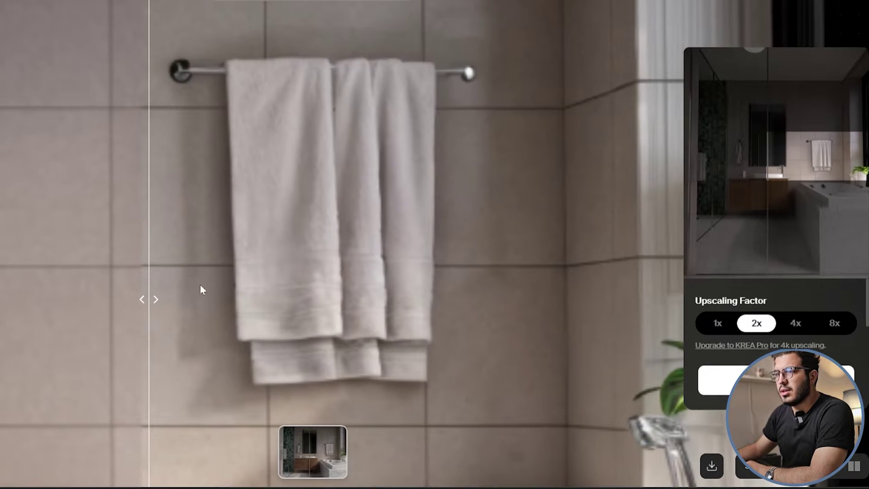
{"action": "left_click_drag", "start_coordinate": [148, 300], "coordinate": [250, 320]}
{"action": "scroll", "coordinate": [301, 321], "scroll_direction": "down", "scroll_amount": 5}
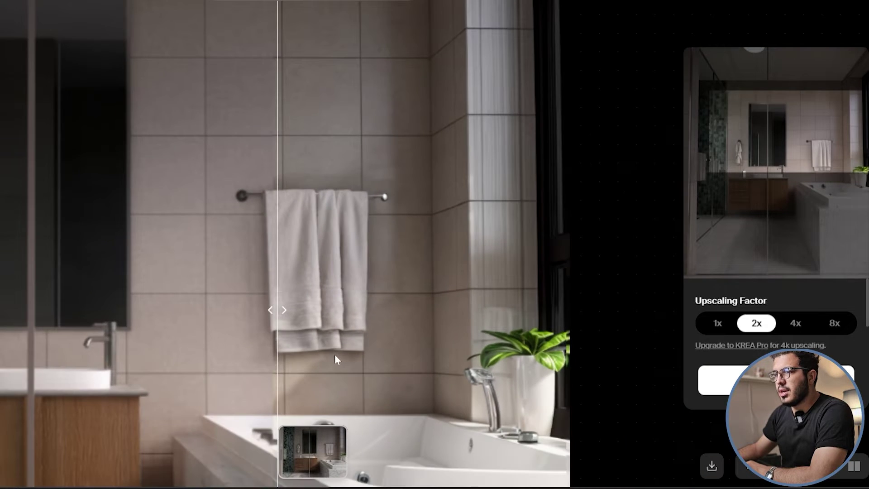
{"action": "scroll", "coordinate": [450, 293], "scroll_direction": "down", "scroll_amount": 3}
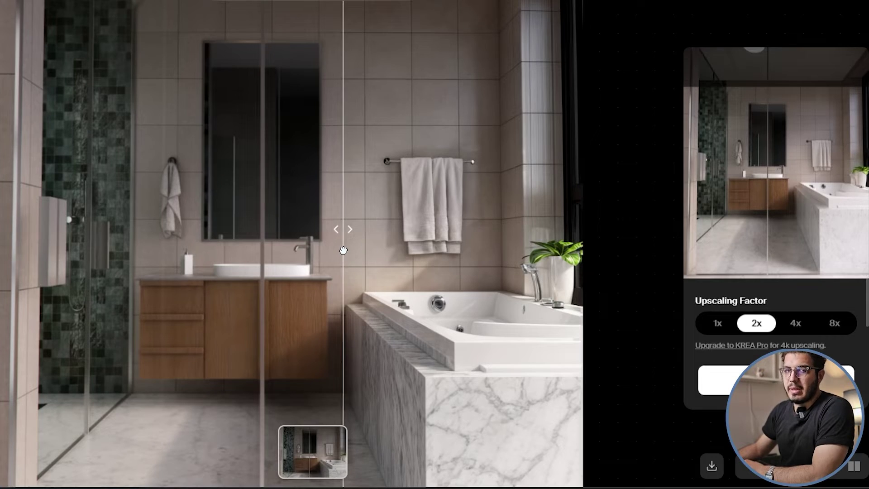
{"action": "left_click_drag", "start_coordinate": [352, 256], "coordinate": [58, 264]}
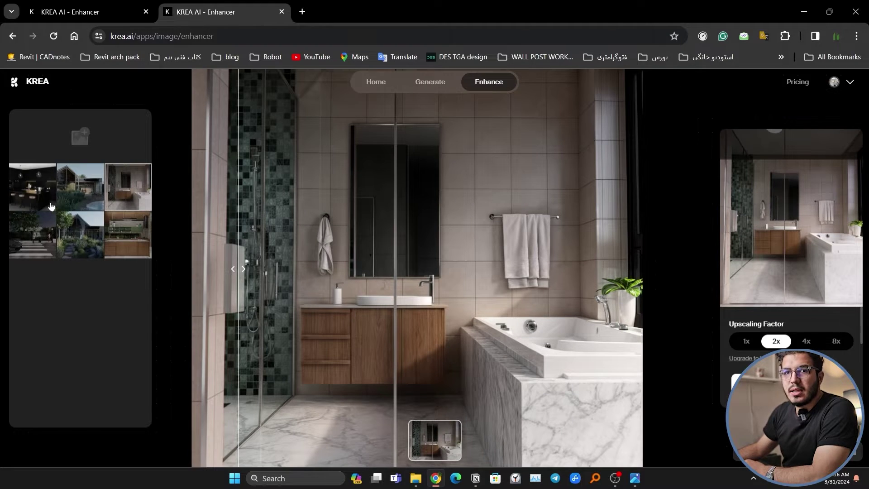
- Open the black kitchen render and sweep the before/after split across the whole kitchen
{"action": "left_click", "coordinate": [33, 186]}
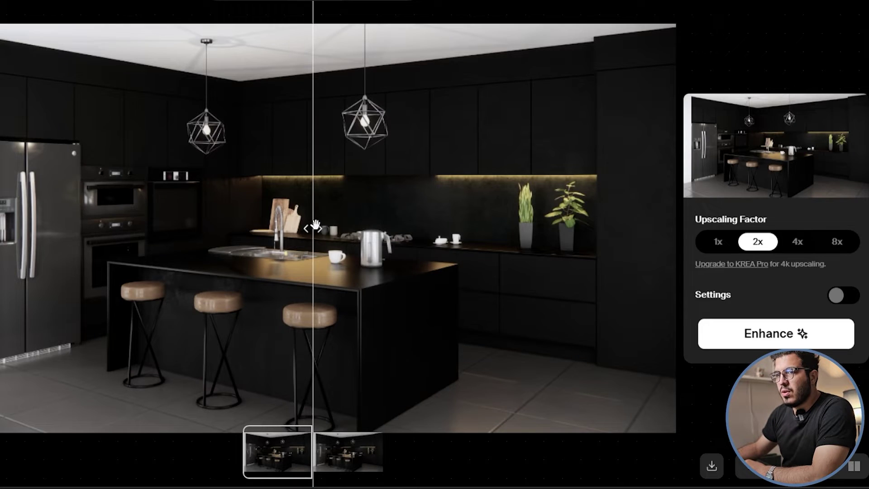
{"action": "left_click_drag", "start_coordinate": [590, 241], "coordinate": [696, 251]}
{"action": "left_click_drag", "start_coordinate": [643, 250], "coordinate": [4, 229]}
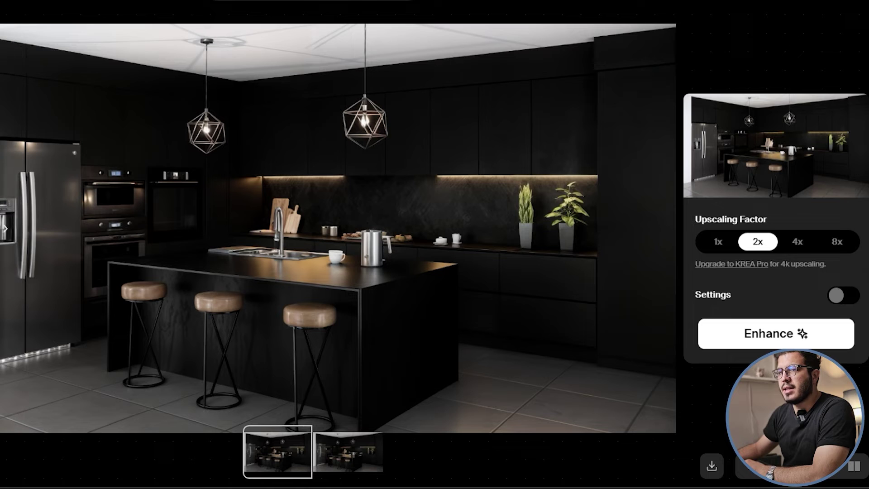
{"action": "left_click_drag", "start_coordinate": [25, 277], "coordinate": [96, 282]}
- Zoom in to compare the ovens, sink and leather bar stool before and after enhancement
{"action": "scroll", "coordinate": [154, 244], "scroll_direction": "up", "scroll_amount": 5}
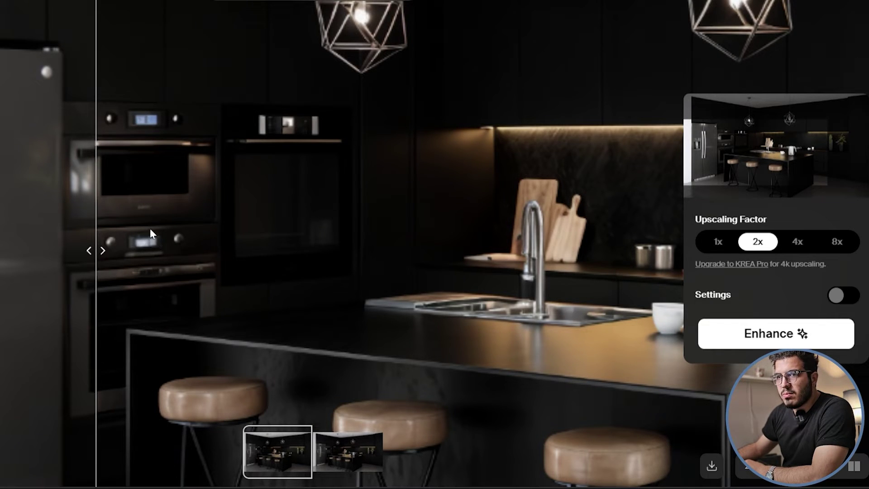
{"action": "left_click_drag", "start_coordinate": [108, 252], "coordinate": [566, 281]}
{"action": "scroll", "coordinate": [646, 365], "scroll_direction": "up", "scroll_amount": 3}
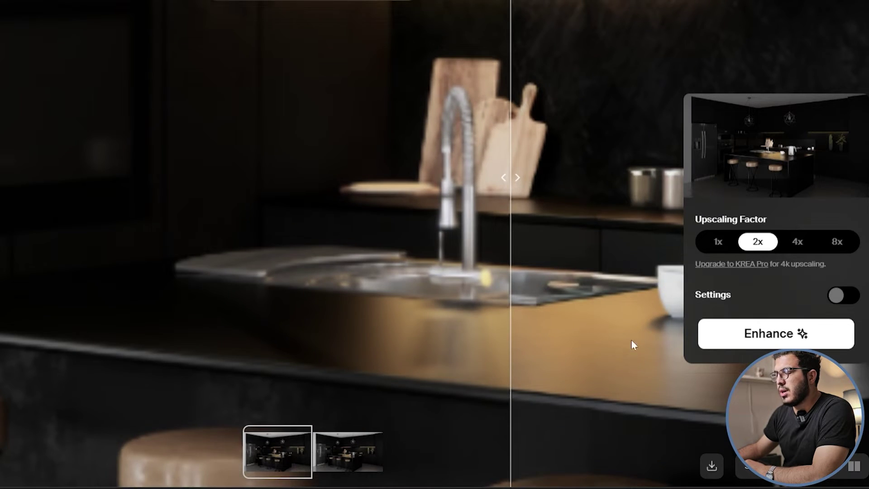
{"action": "left_click_drag", "start_coordinate": [632, 340], "coordinate": [494, 355]}
{"action": "left_click_drag", "start_coordinate": [388, 214], "coordinate": [58, 276]}
{"action": "scroll", "coordinate": [219, 318], "scroll_direction": "down", "scroll_amount": 3}
{"action": "scroll", "coordinate": [252, 311], "scroll_direction": "up", "scroll_amount": 6}
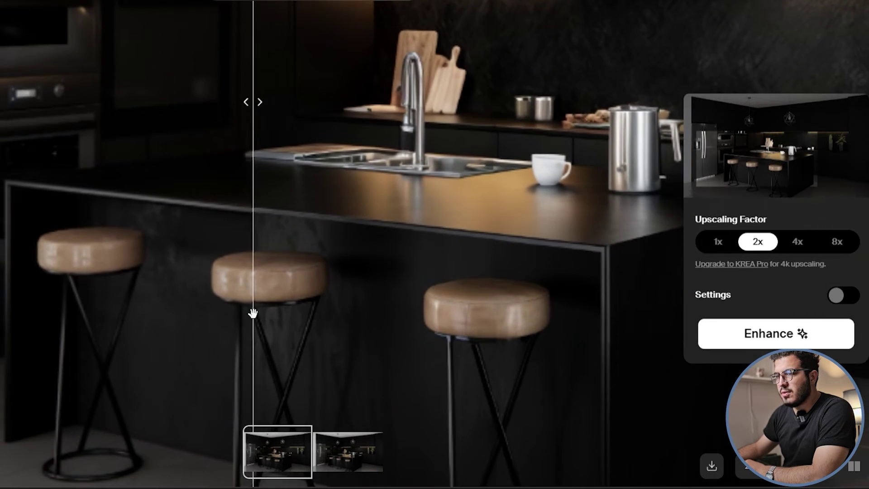
{"action": "left_click_drag", "start_coordinate": [290, 289], "coordinate": [202, 288]}
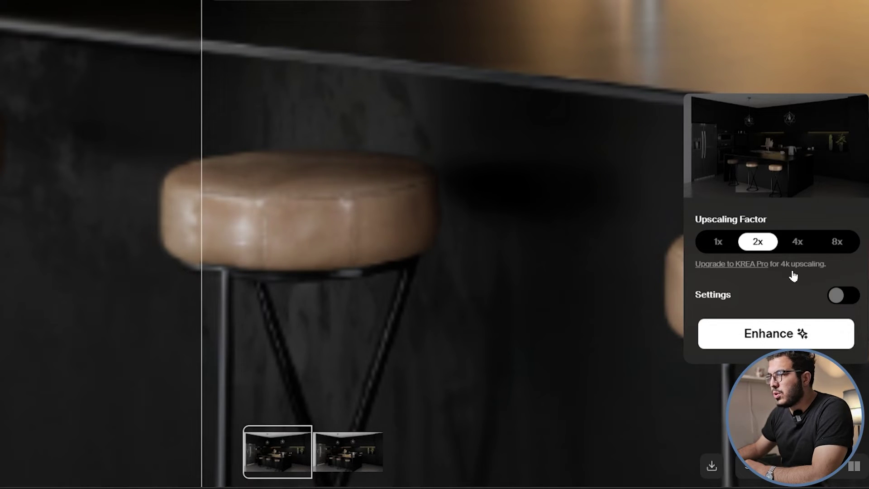
- Set the Upscaling Factor to 8x and enhance the black kitchen render
{"action": "left_click", "coordinate": [798, 242]}
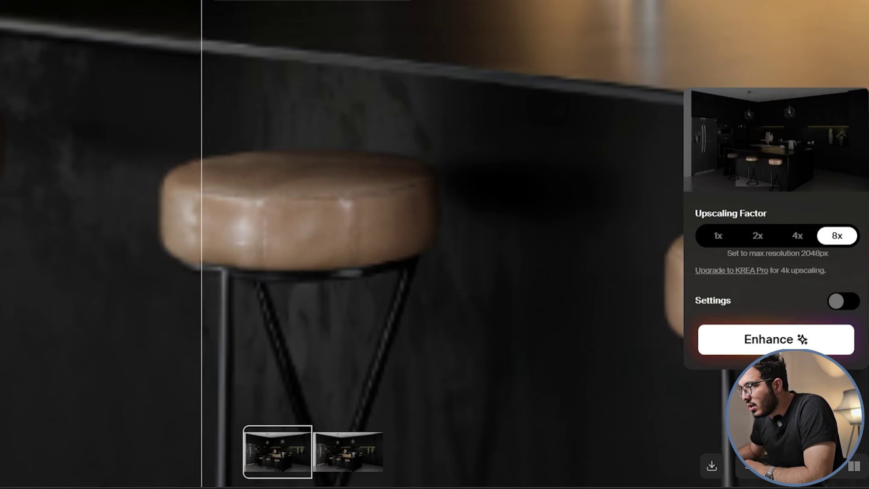
{"action": "left_click", "coordinate": [783, 344]}
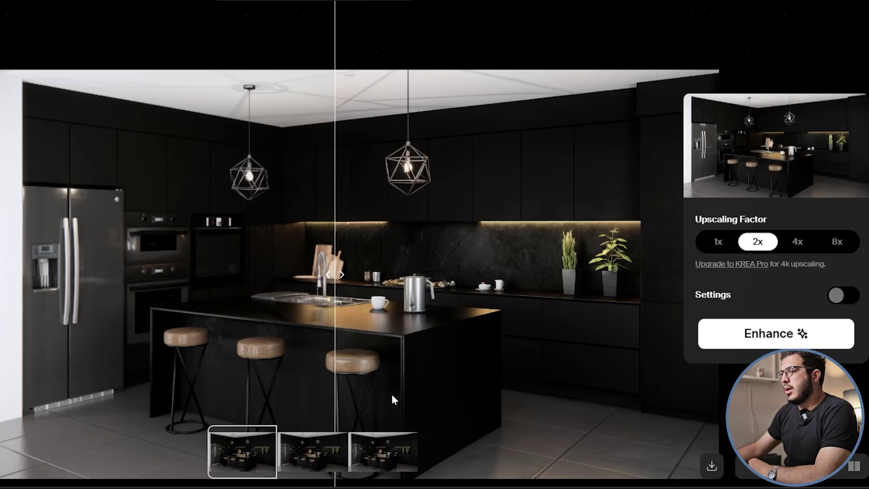
{"action": "scroll", "coordinate": [391, 392], "scroll_direction": "up", "scroll_amount": 5}
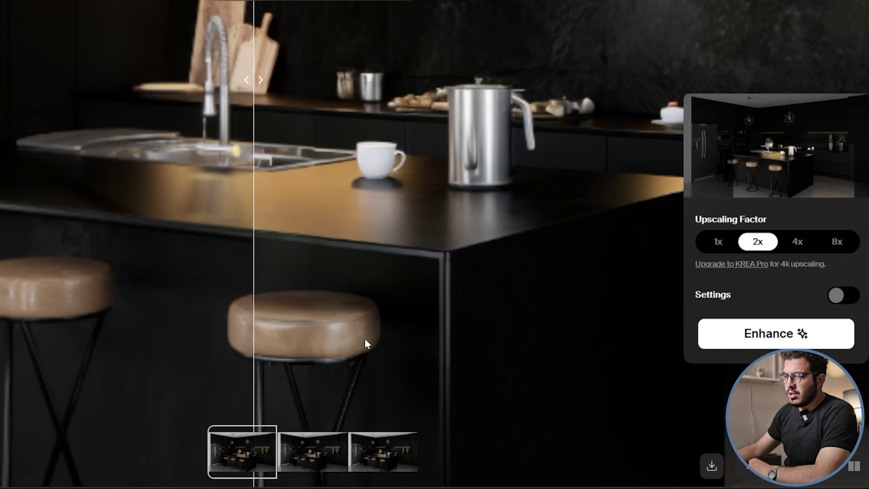